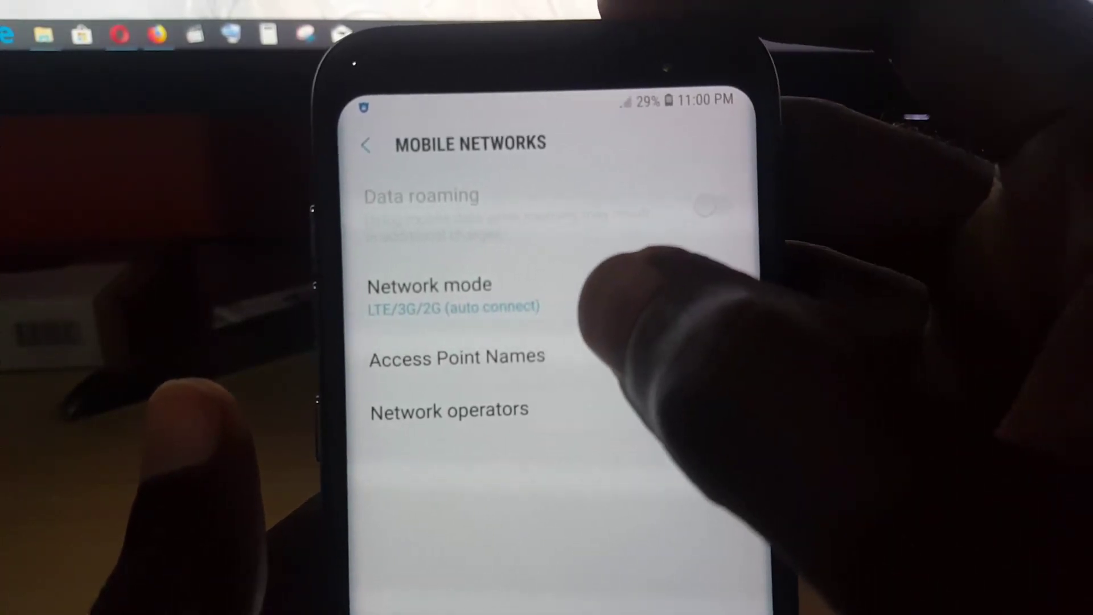
# Change the Network mode option to LTE/3G/2G (auto connect)
pyautogui.click(513, 295)
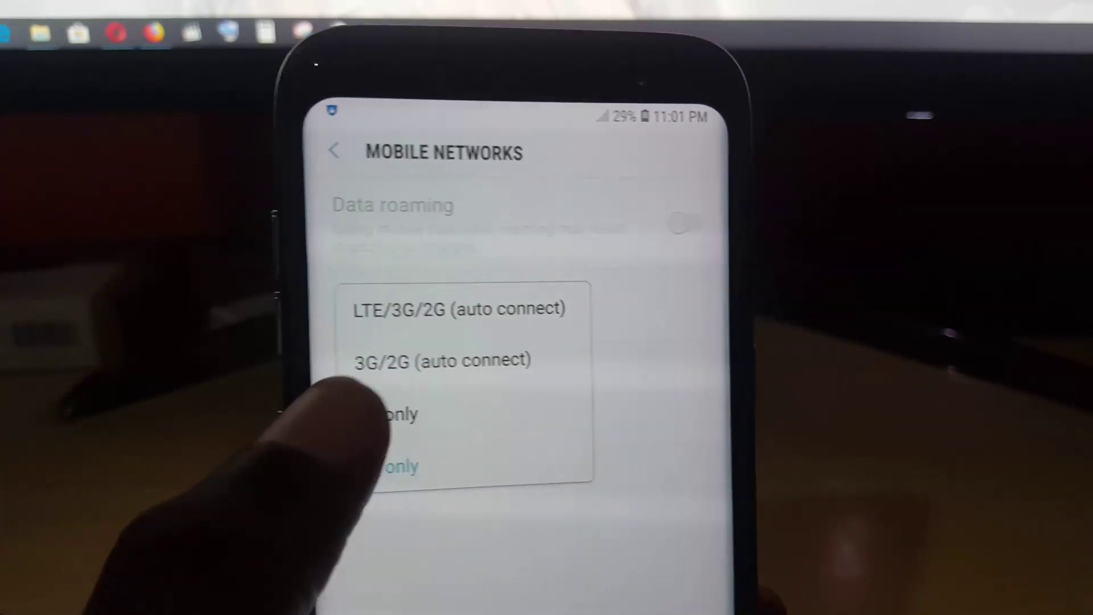
pyautogui.click(329, 317)
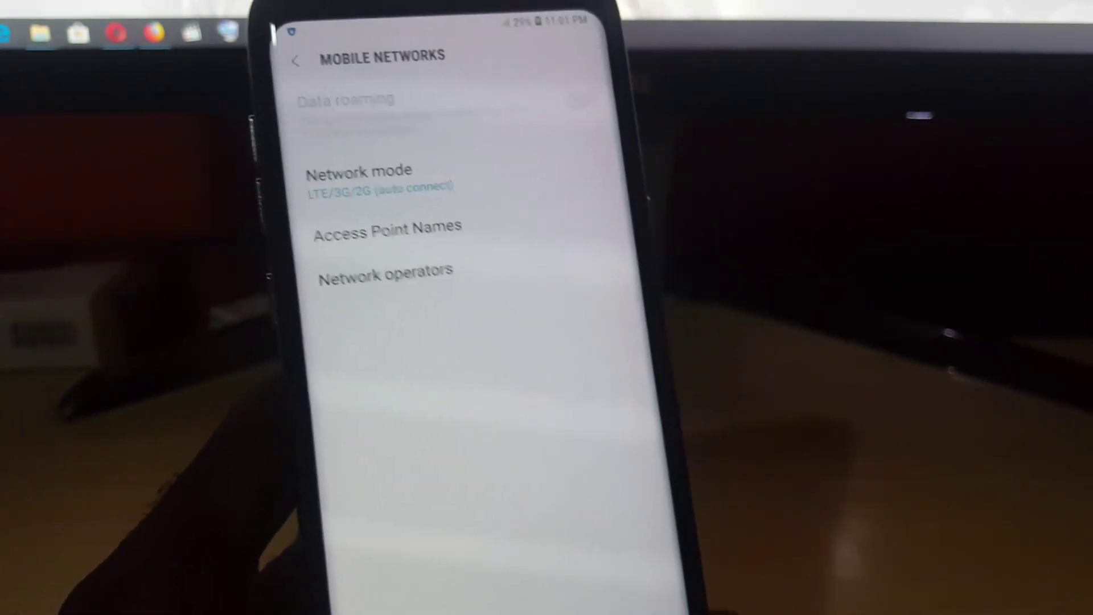
# Exit Mobile networks settings to the Galaxy home screen with the Home button
pyautogui.press('Home')
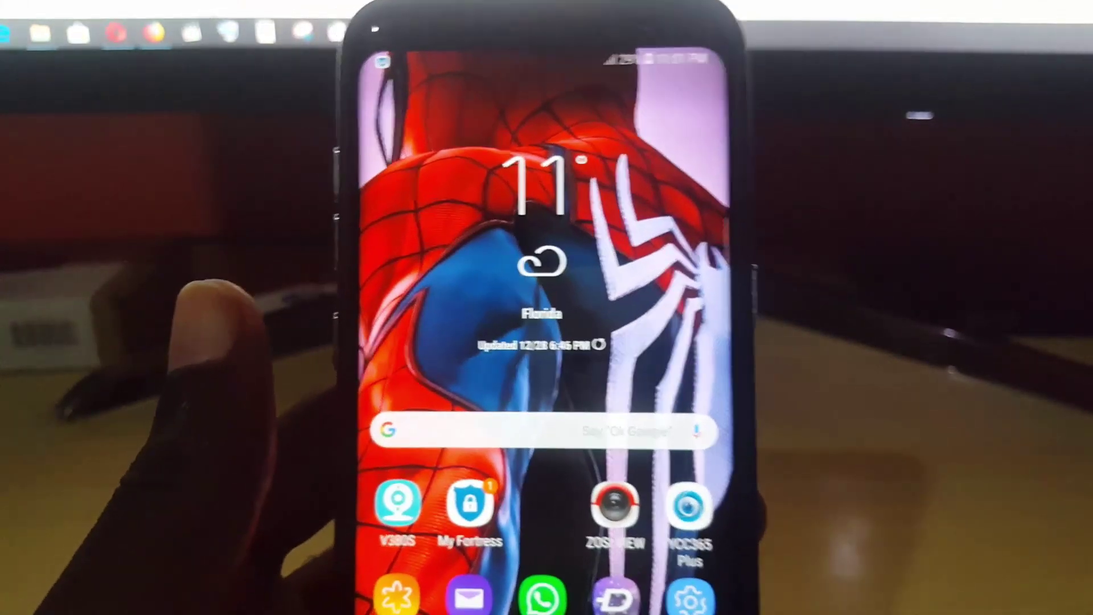